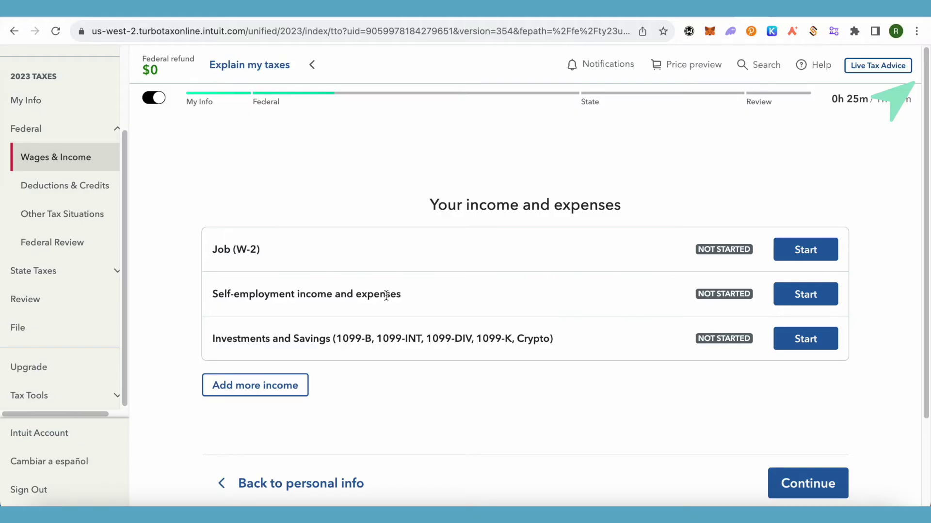
# Start the self-employment section and confirm having self-employment income or expenses
pyautogui.click(808, 296)
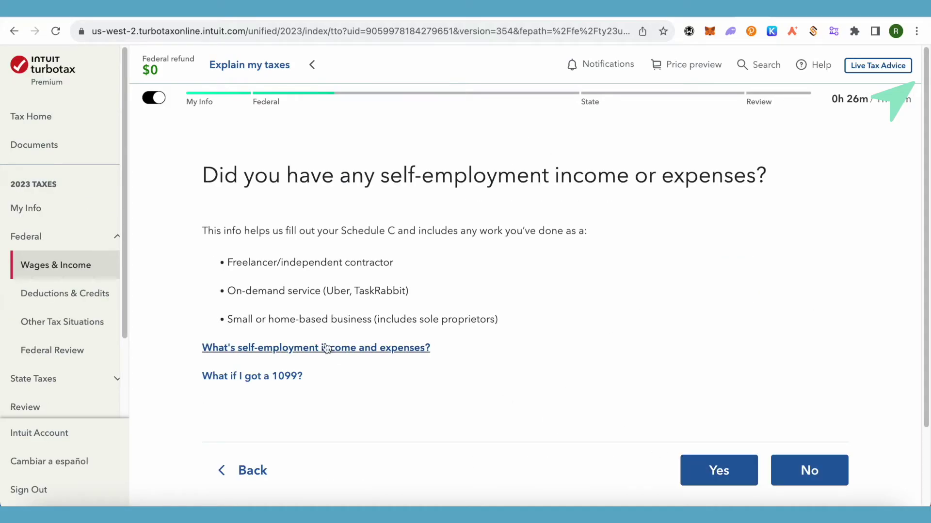
pyautogui.moveTo(235, 291); pyautogui.dragTo(398, 292)
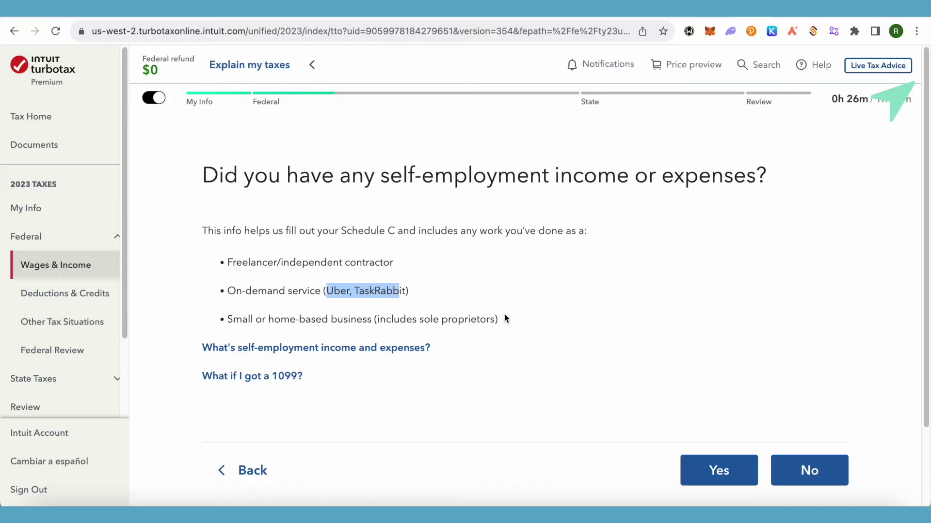
pyautogui.click(718, 471)
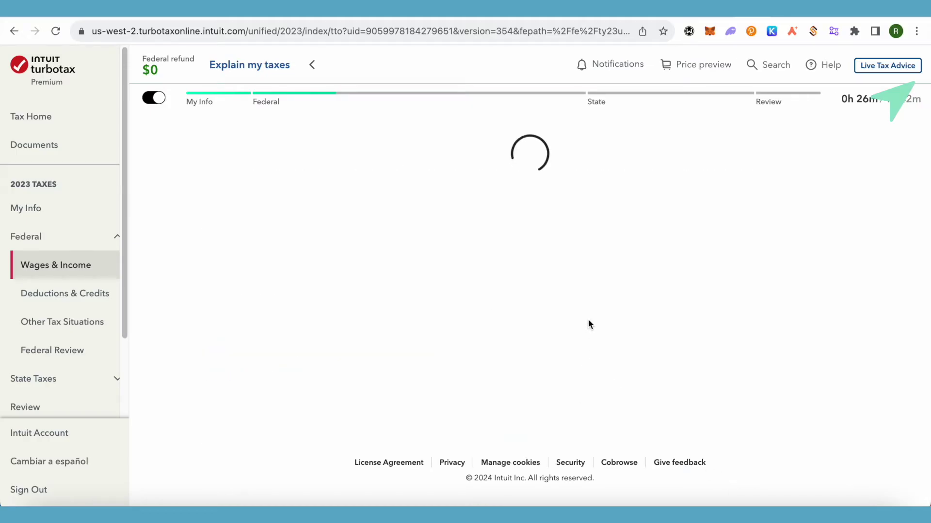
# Enter Food Delivery as the work type and confirm it as food delivery driving
pyautogui.click(300, 277)
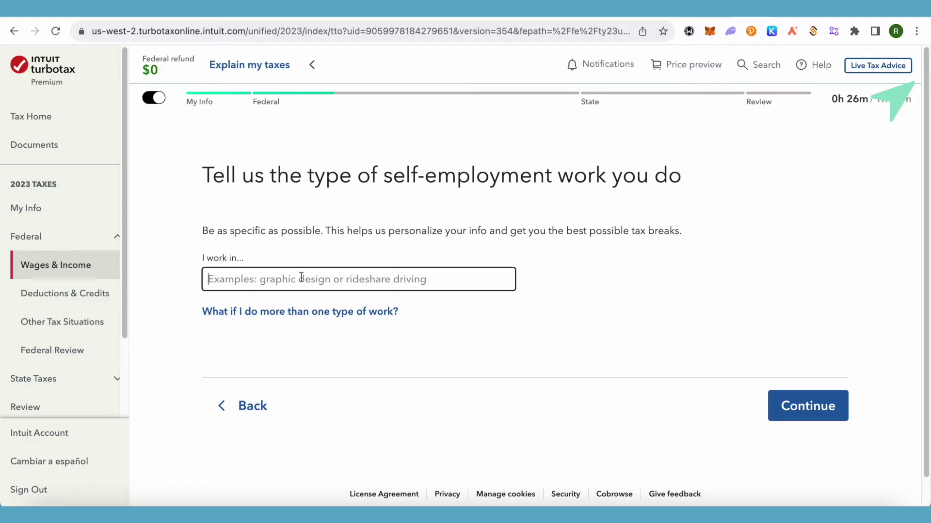
pyautogui.write('Food Delivery')
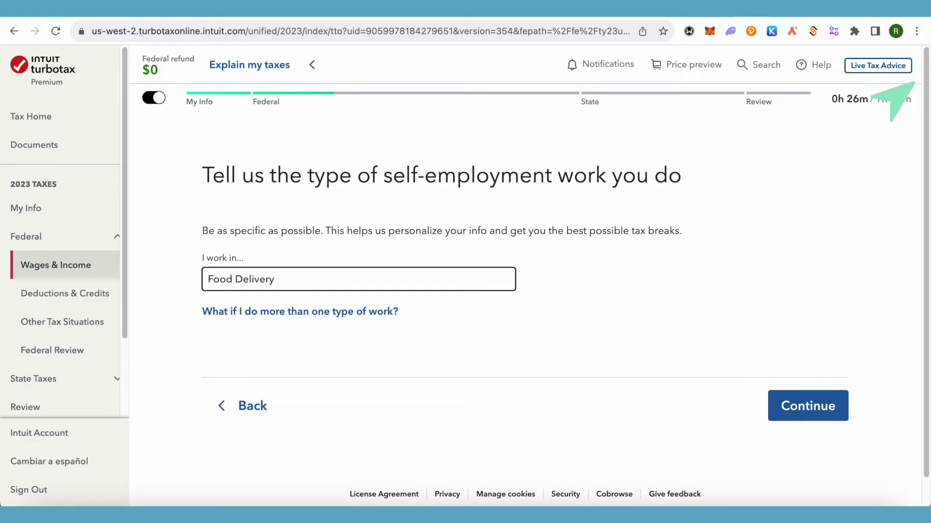
pyautogui.click(822, 413)
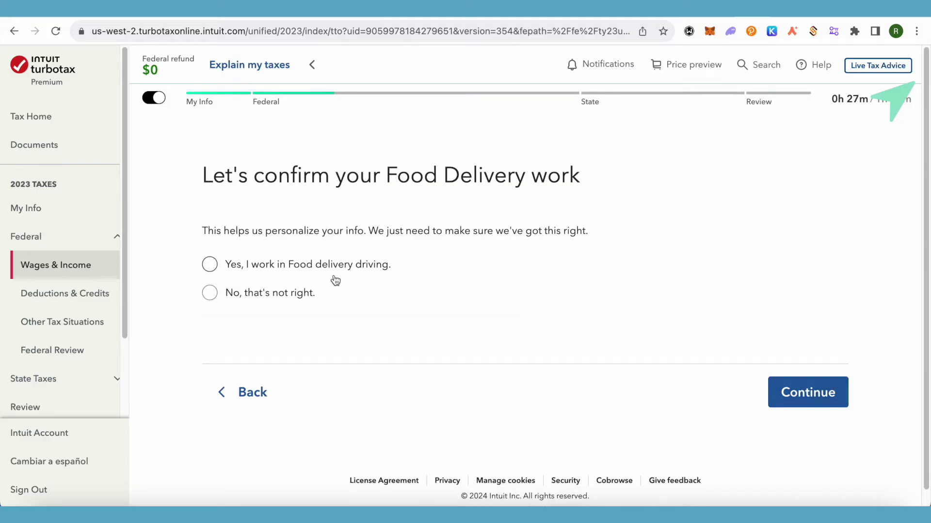
pyautogui.click(211, 265)
pyautogui.click(809, 401)
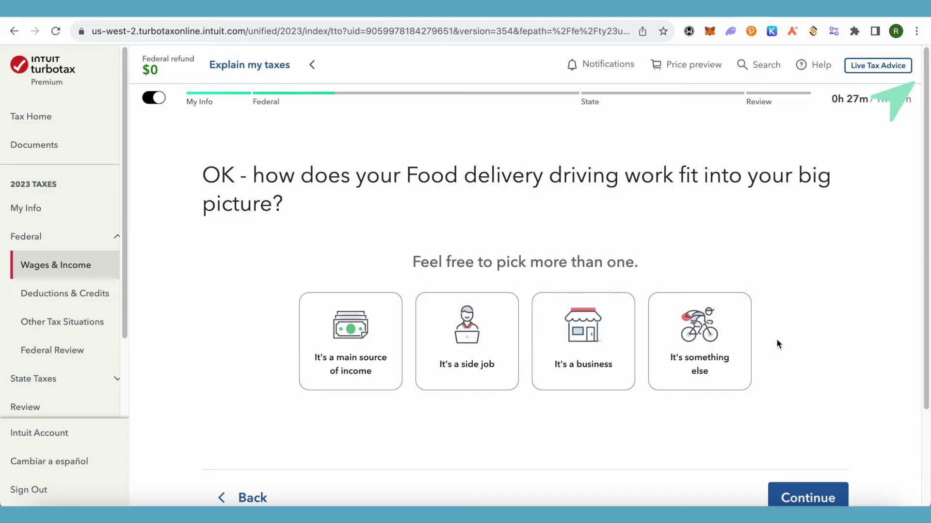
# Mark food delivery as a main income source, neither started nor stopped in 2023
pyautogui.click(366, 357)
pyautogui.scroll(-3, 776, 456)
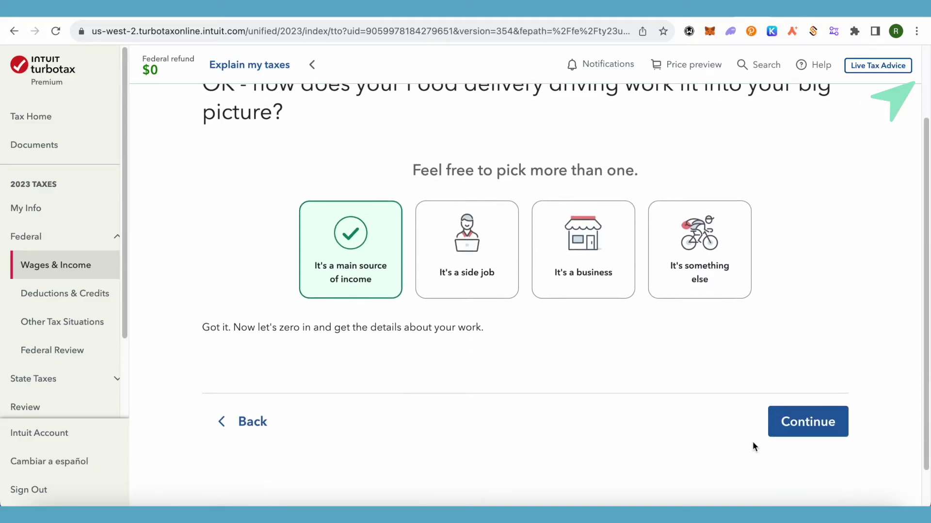
pyautogui.click(801, 425)
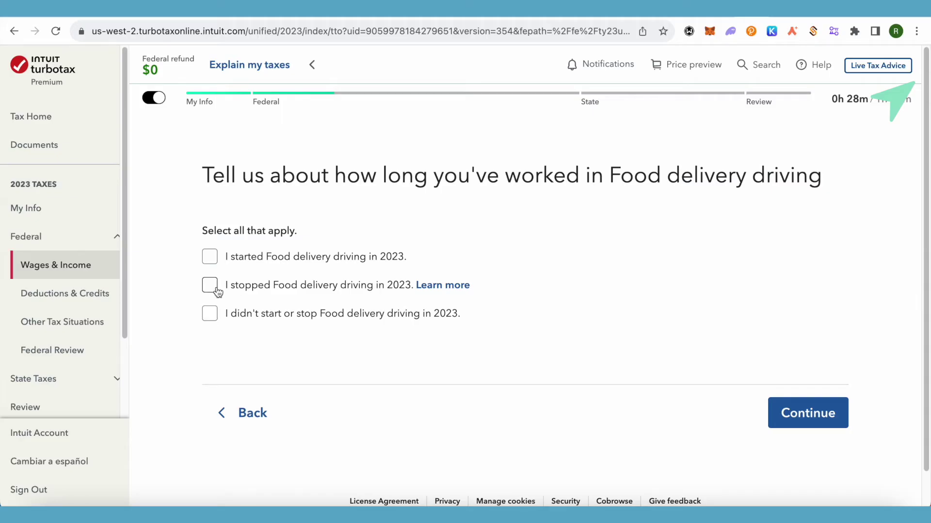
pyautogui.click(209, 314)
pyautogui.click(809, 417)
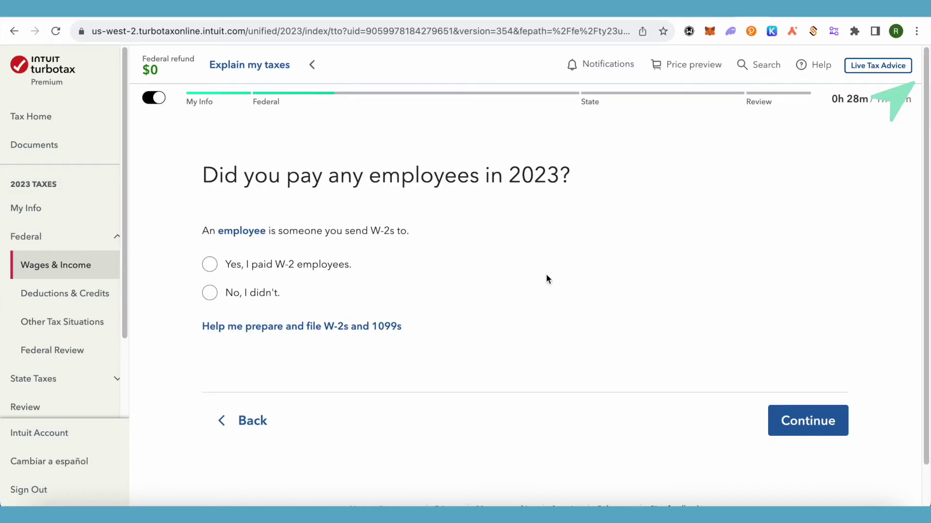
# Answer No to paying employees and No to contractor or 1099 payments
pyautogui.click(209, 292)
pyautogui.click(804, 429)
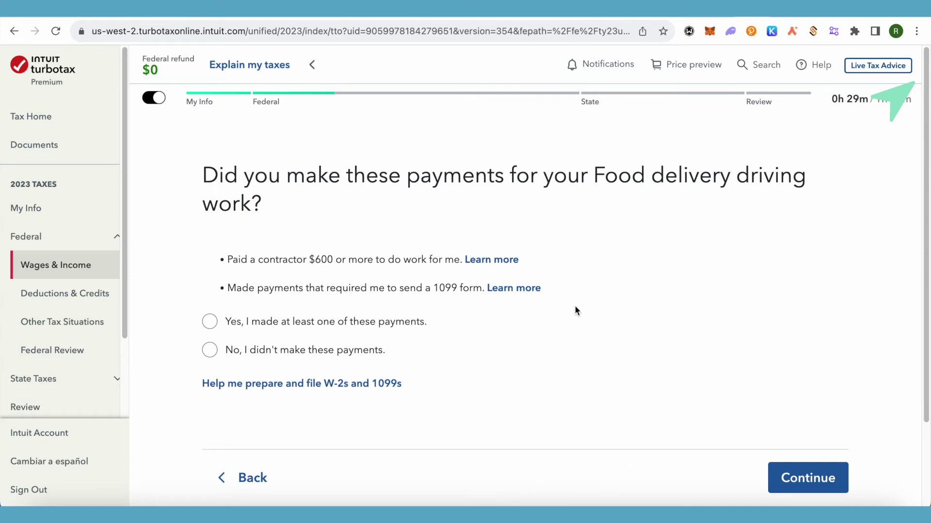
pyautogui.click(209, 350)
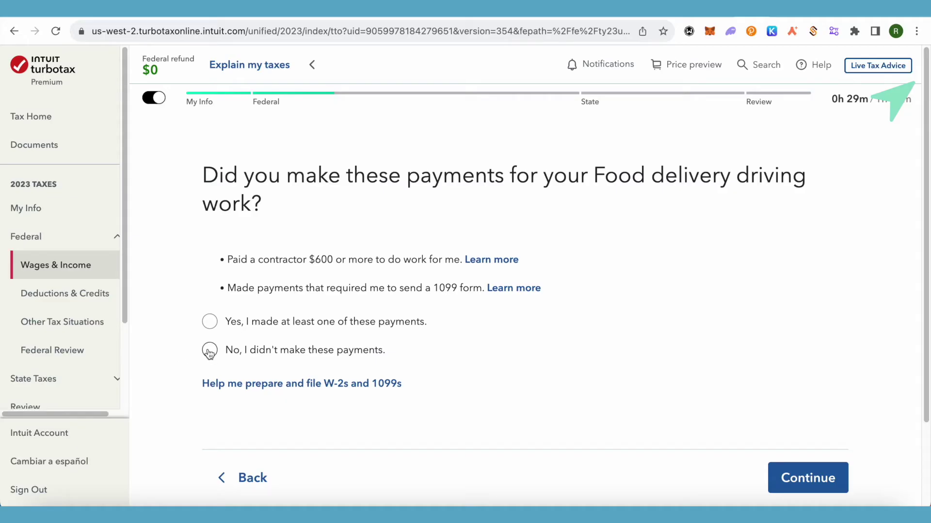
pyautogui.click(818, 467)
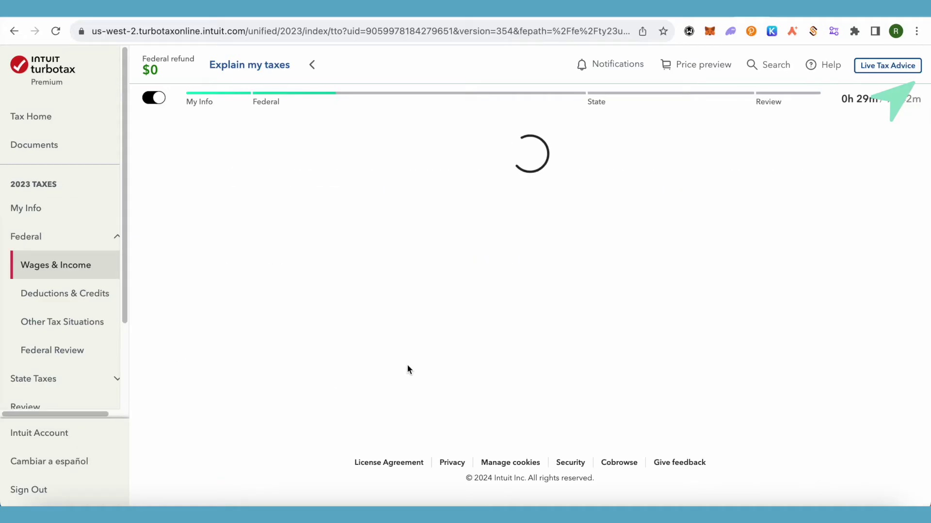
# Confirm no less common situations apply and accept the food delivery business summary
pyautogui.click(820, 422)
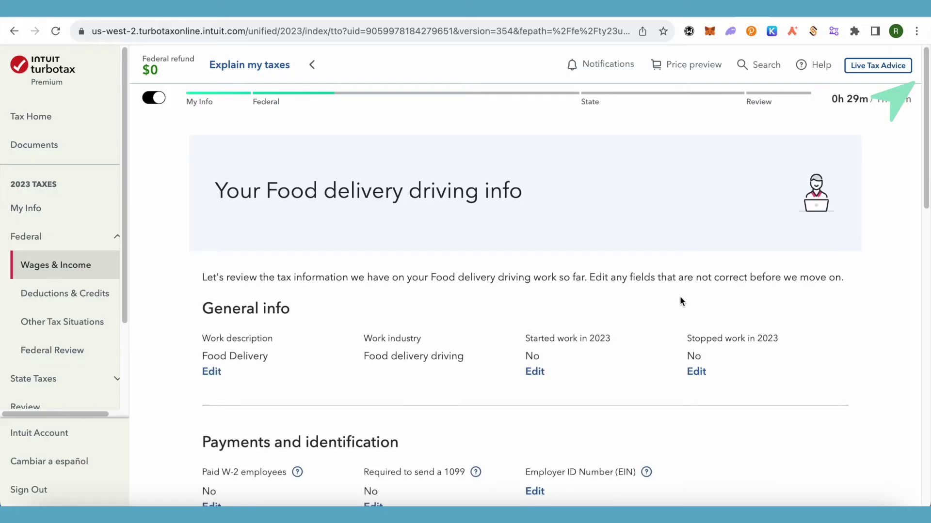
pyautogui.scroll(-2, 804, 304)
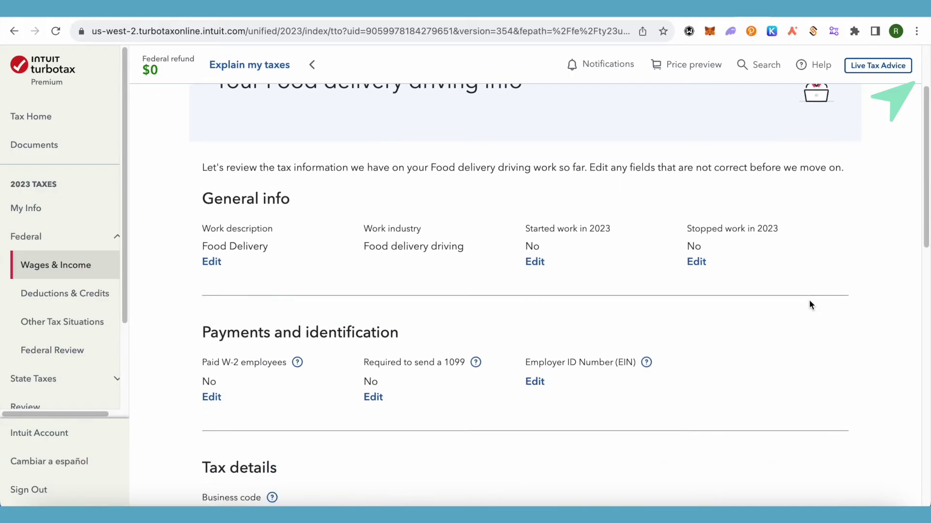
pyautogui.scroll(-1, 809, 299)
pyautogui.scroll(-1, 809, 300)
pyautogui.scroll(-3, 810, 299)
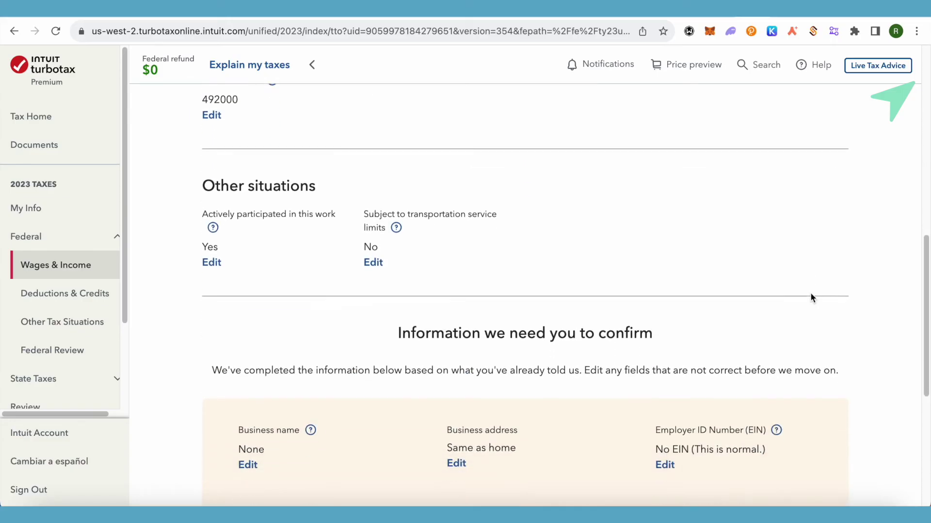
pyautogui.scroll(-2, 851, 299)
pyautogui.scroll(3, 854, 300)
pyautogui.scroll(3, 855, 299)
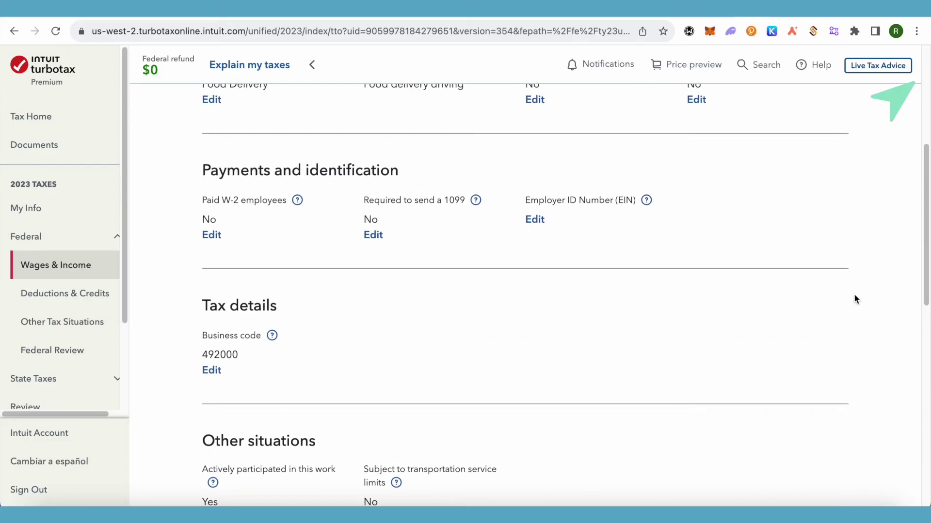
pyautogui.scroll(-1, 855, 299)
pyautogui.scroll(2, 855, 298)
pyautogui.scroll(1, 854, 298)
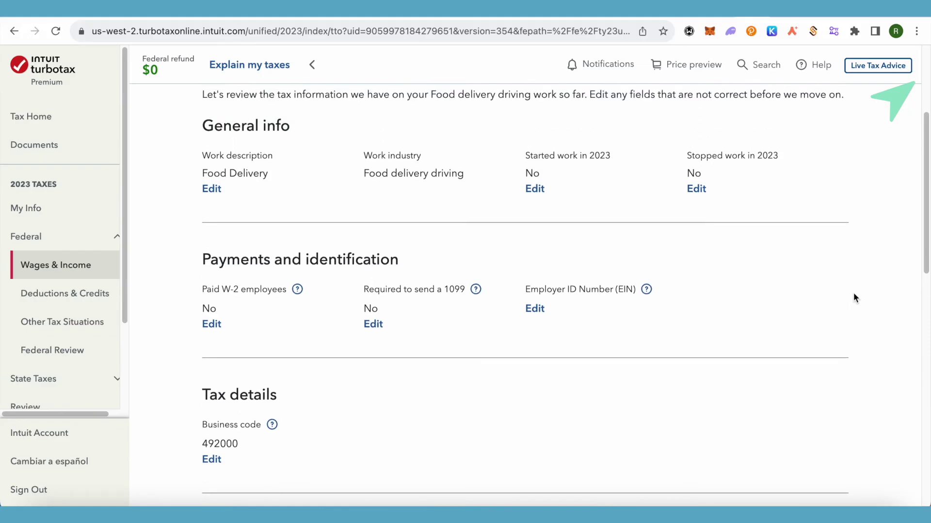
pyautogui.scroll(1, 855, 298)
pyautogui.scroll(1, 854, 298)
pyautogui.scroll(-3, 855, 298)
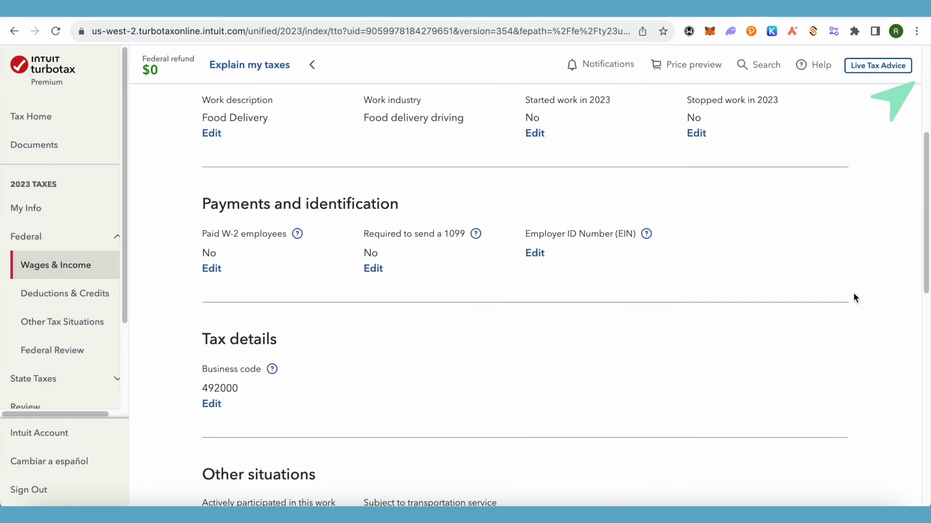
pyautogui.scroll(-5, 855, 298)
pyautogui.scroll(5, 853, 298)
pyautogui.scroll(1, 854, 297)
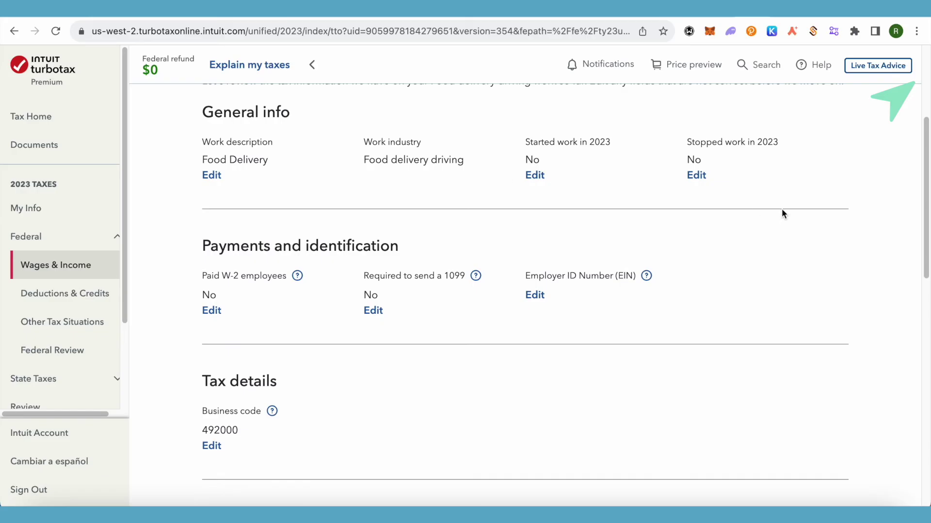
pyautogui.scroll(-5, 782, 213)
pyautogui.scroll(-3, 793, 212)
pyautogui.scroll(-1, 844, 218)
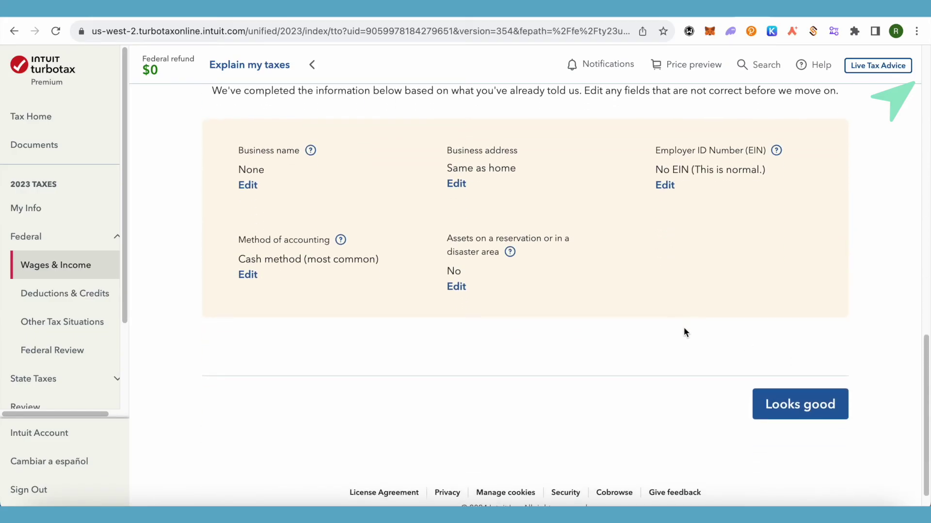
pyautogui.click(800, 406)
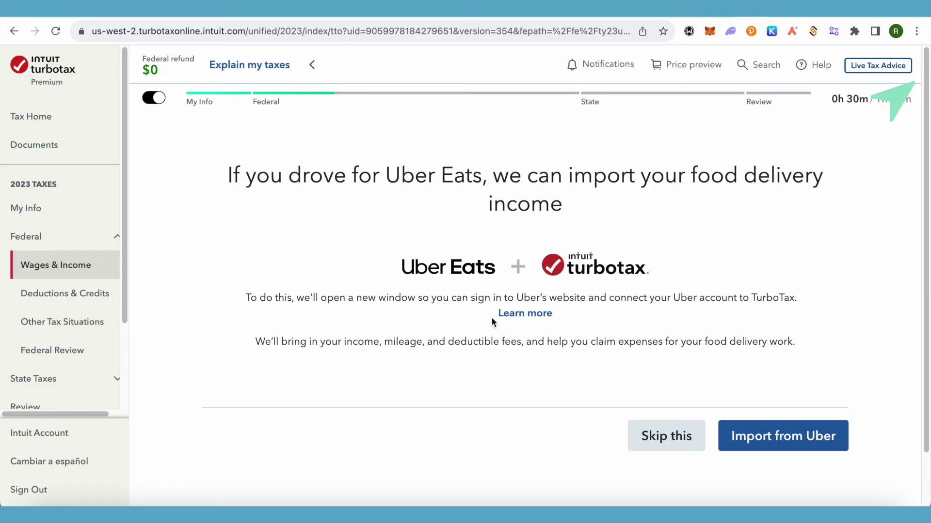
# Decline the Uber Eats income import and choose Form 1099-NEC as the income type
pyautogui.click(662, 444)
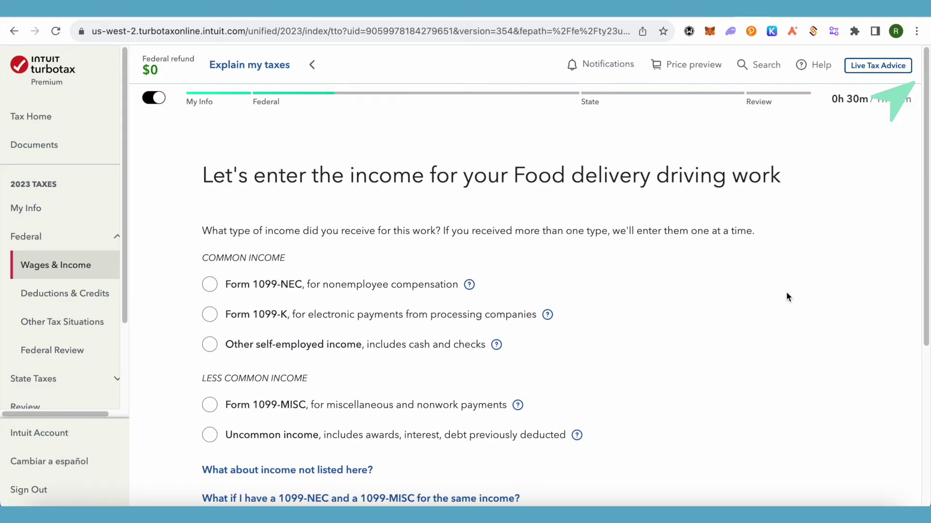
pyautogui.scroll(-1, 789, 292)
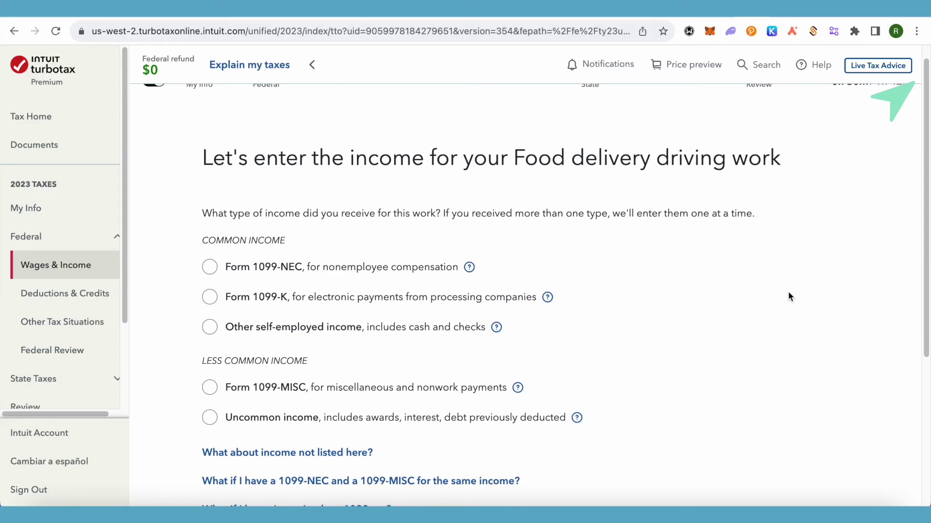
pyautogui.scroll(-1, 787, 291)
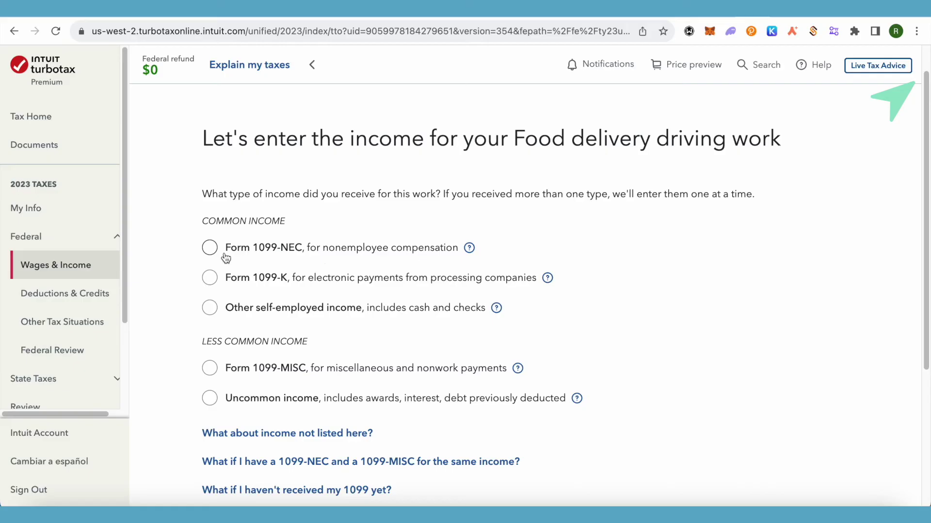
pyautogui.click(210, 248)
pyautogui.scroll(-3, 732, 343)
# Enter Doordash, Inc as the 1099-NEC payer with the xx-xxxxxxx federal ID format
pyautogui.click(796, 429)
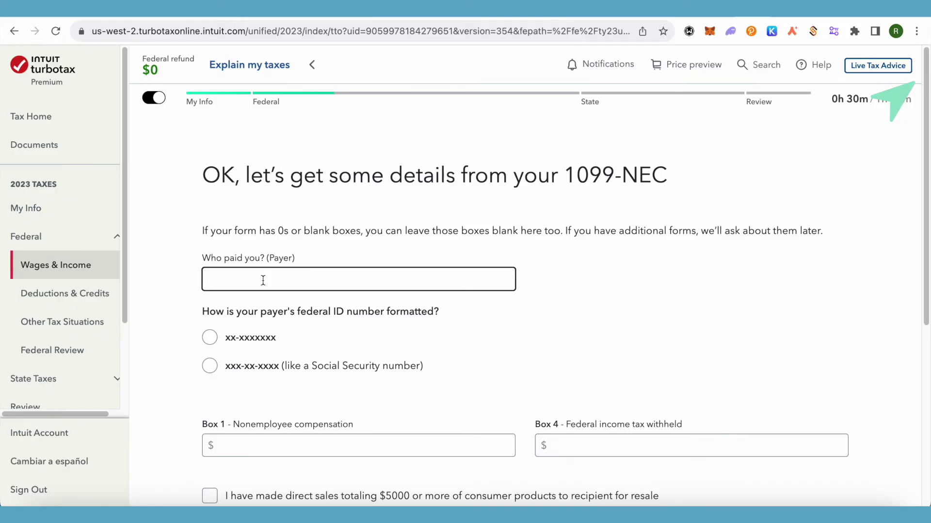
pyautogui.write('Door')
pyautogui.write('dash, In')
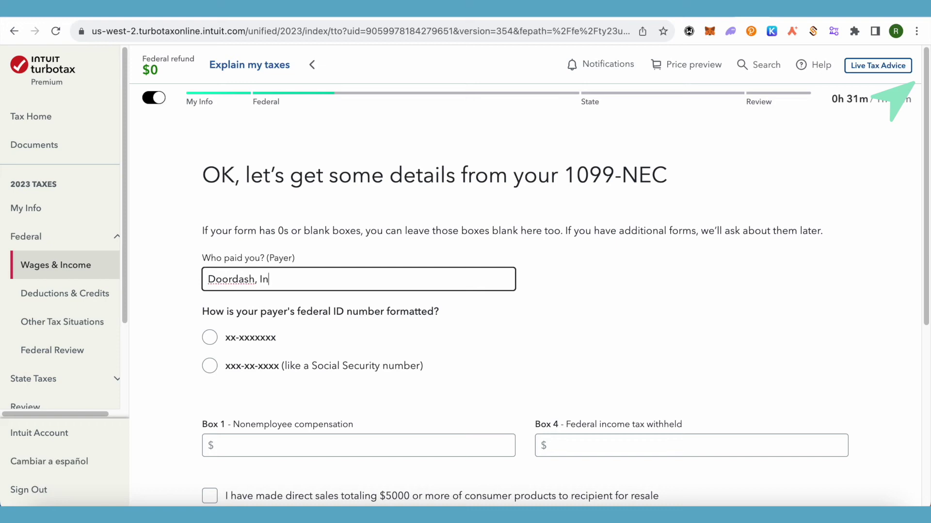
pyautogui.write('c')
pyautogui.click(595, 308)
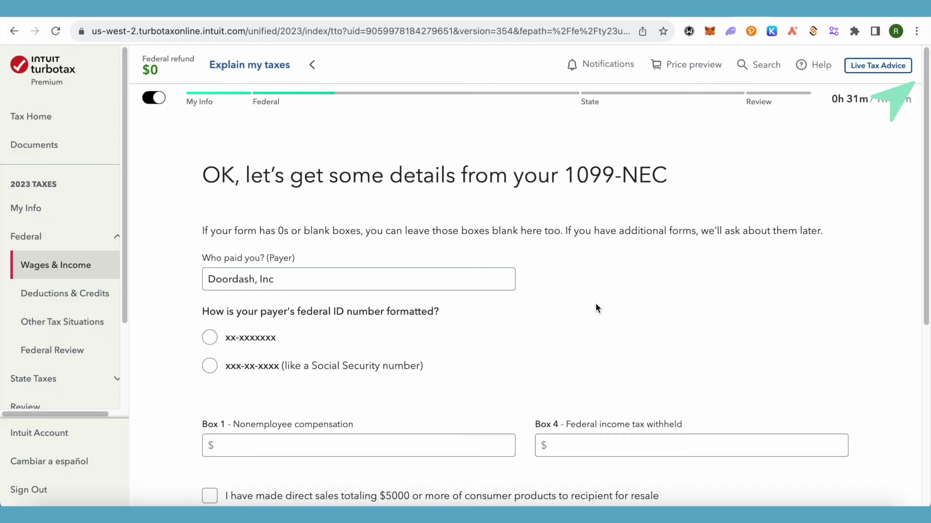
pyautogui.scroll(-2, 596, 308)
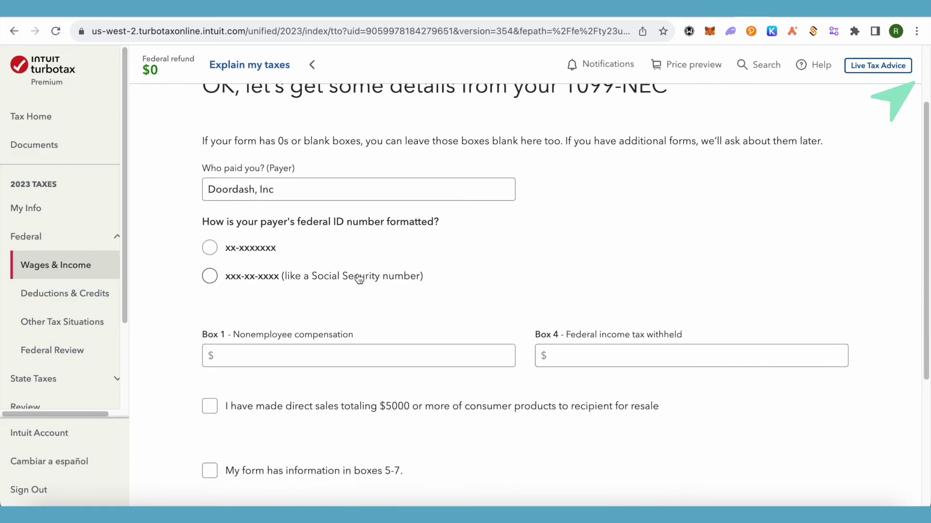
pyautogui.click(212, 245)
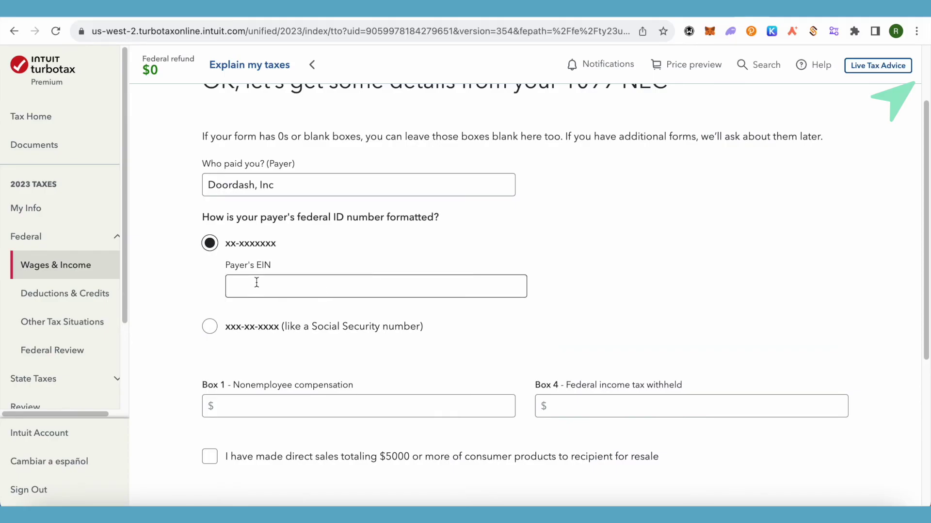
pyautogui.scroll(-1, 256, 283)
# Visit the EIN, Box 1 and Box 4 fields, leaving the EIN blank, then submit the form
pyautogui.click(252, 253)
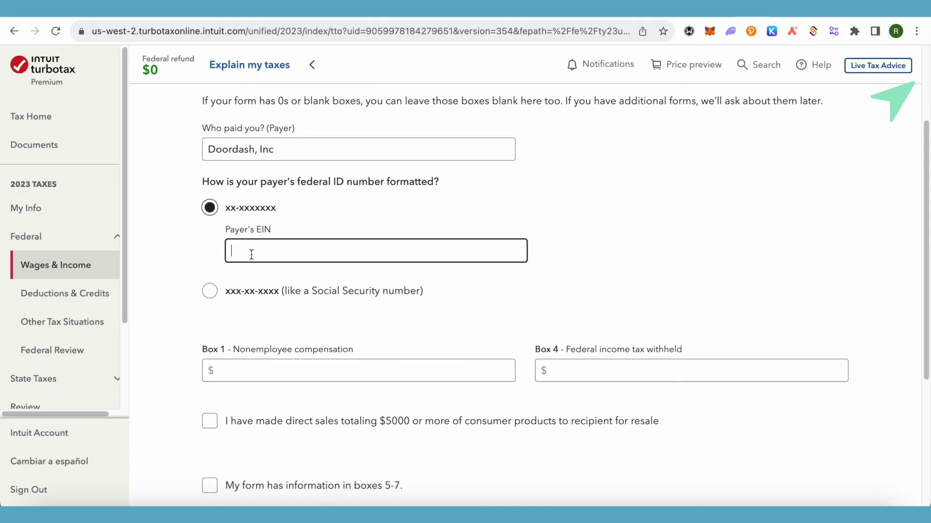
pyautogui.scroll(-1, 389, 282)
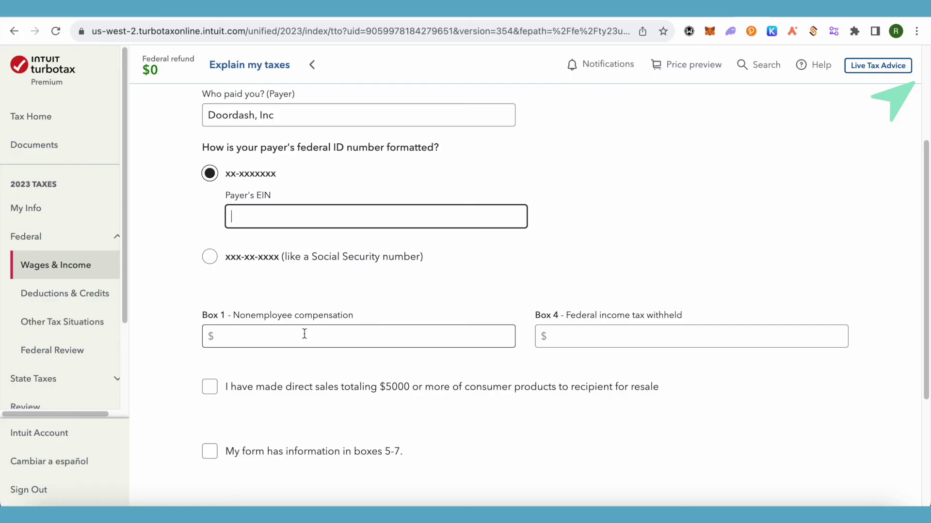
pyautogui.click(304, 334)
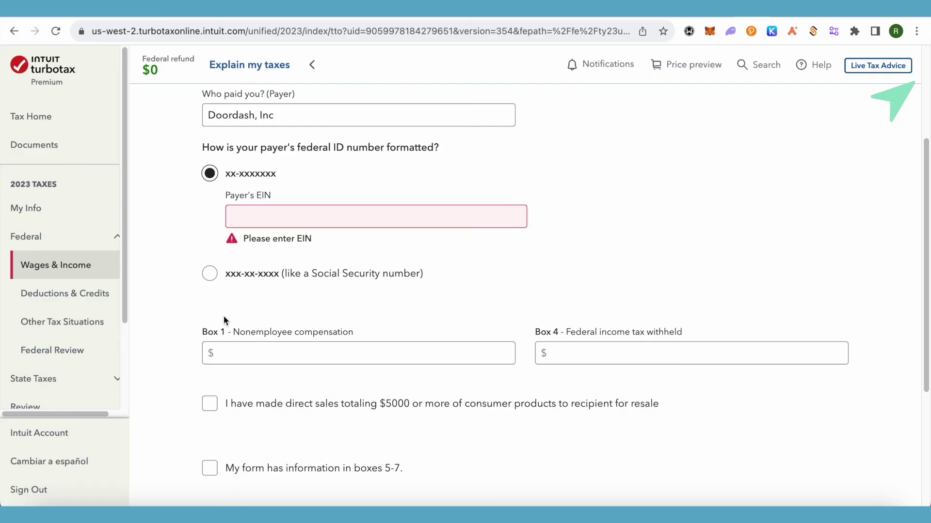
pyautogui.click(258, 354)
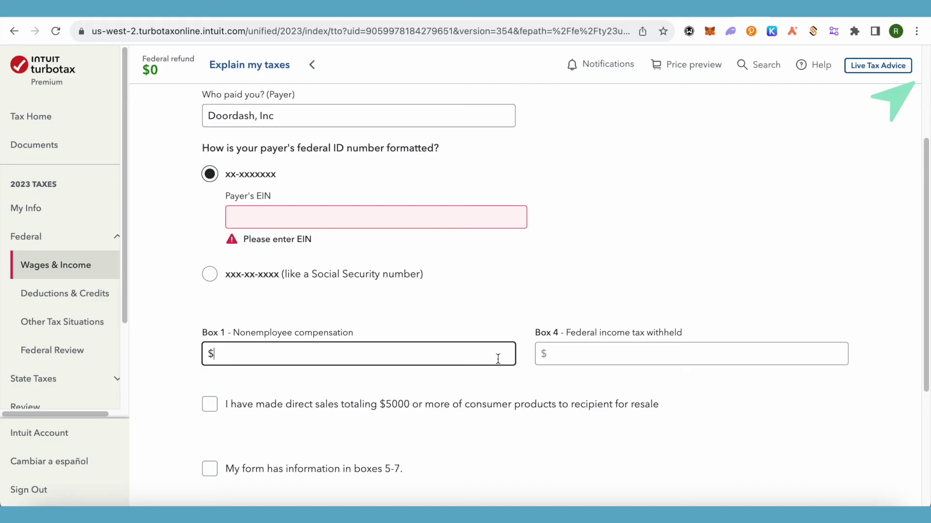
pyautogui.click(606, 353)
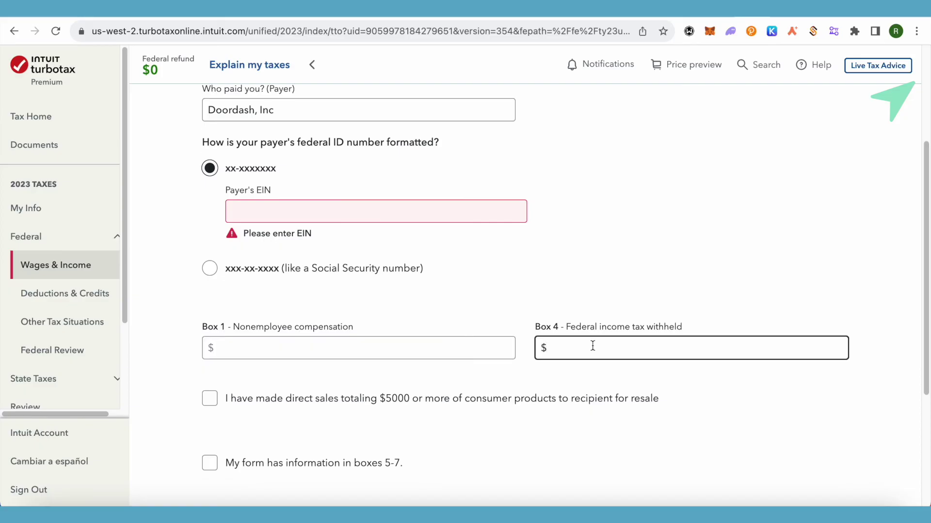
pyautogui.scroll(-1, 593, 346)
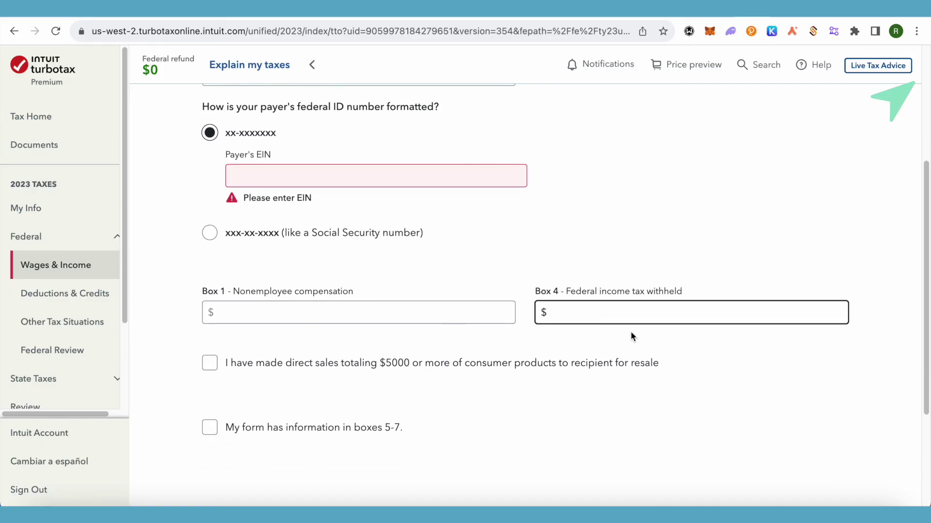
pyautogui.scroll(-1, 631, 331)
pyautogui.scroll(-1, 399, 376)
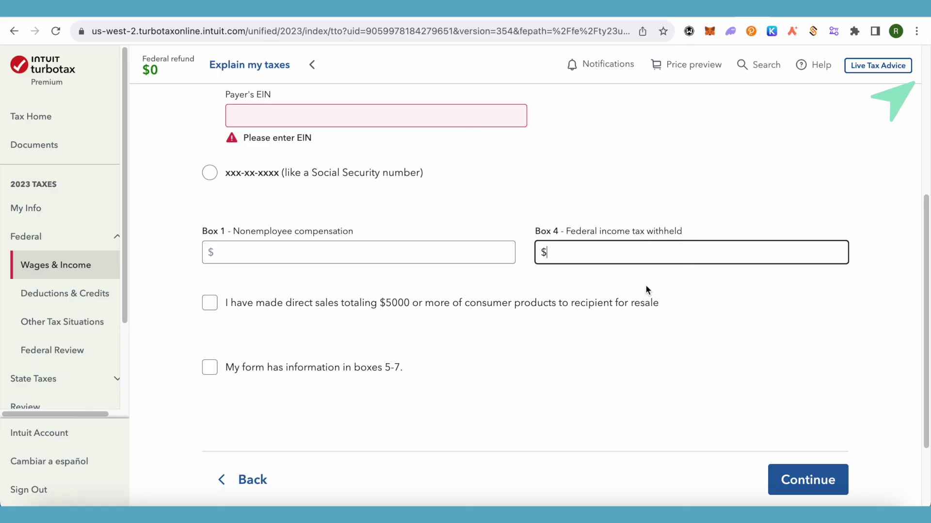
pyautogui.scroll(1, 708, 281)
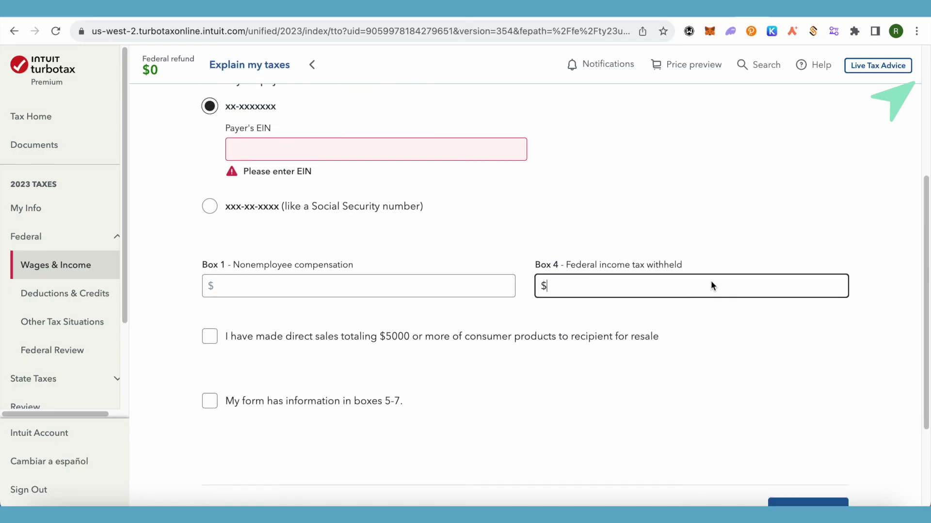
pyautogui.scroll(-3, 710, 285)
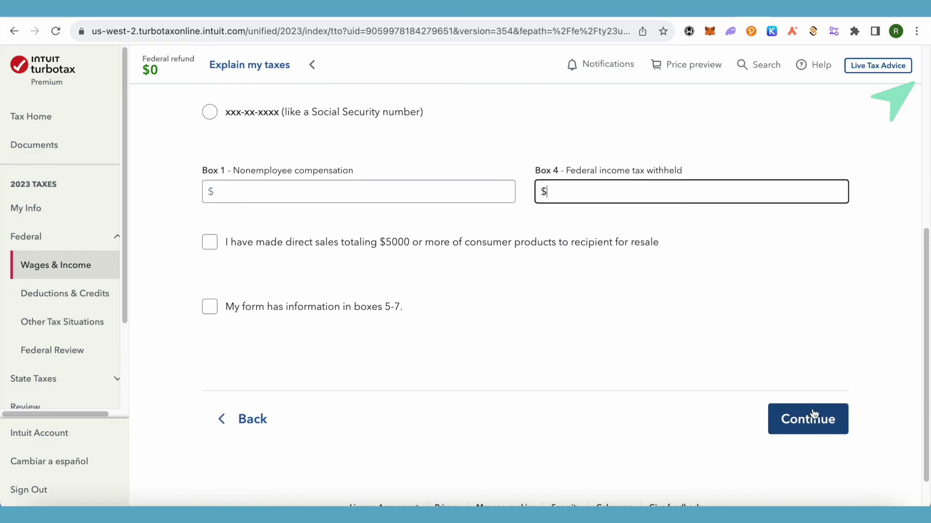
pyautogui.click(813, 413)
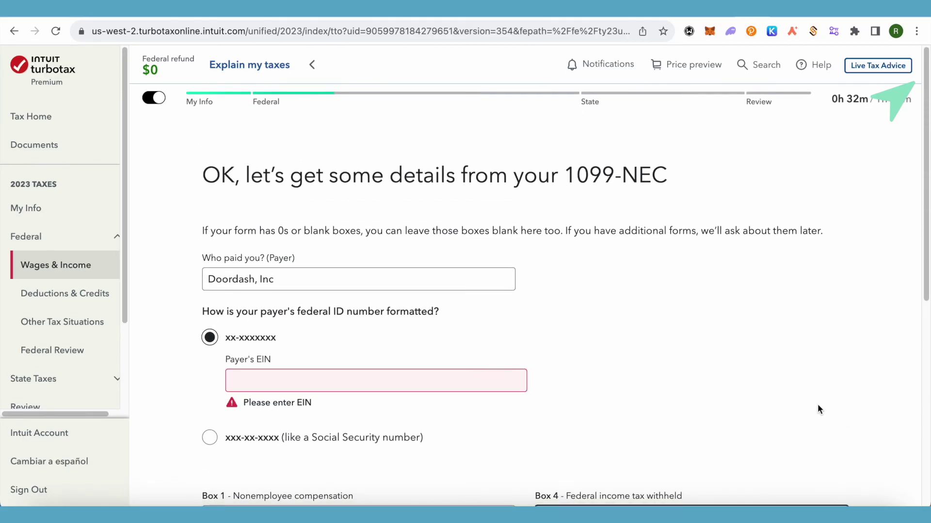